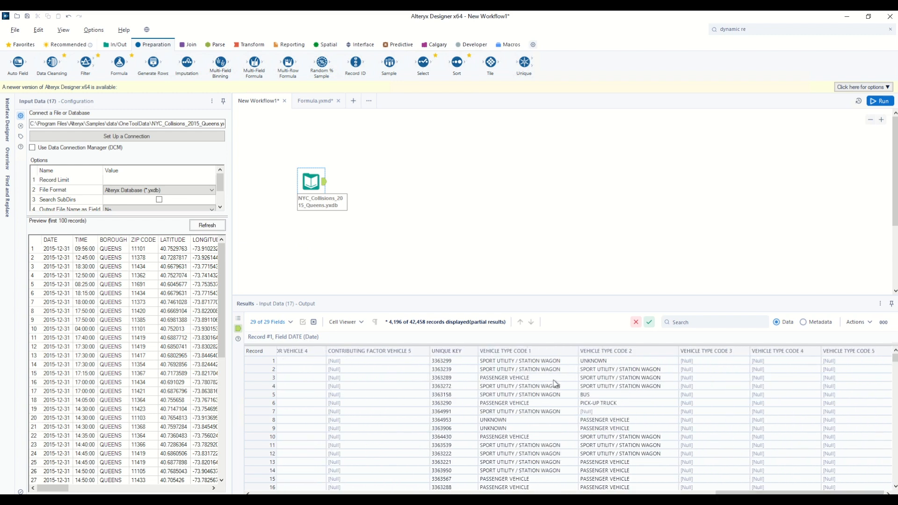
# - Add a Formula tool after the input data creating a Concat column with expression [VEHICLE TYPE CODE 1] + ", " + [VEHICLE TYPE CODE 2]
pyautogui.click(550, 363)
pyautogui.click(589, 363)
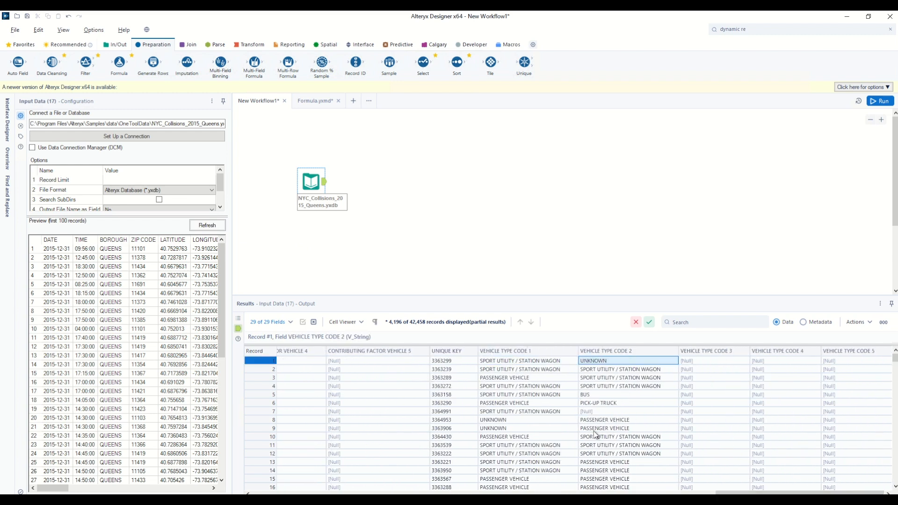
pyautogui.moveTo(119, 62); pyautogui.dragTo(357, 180)
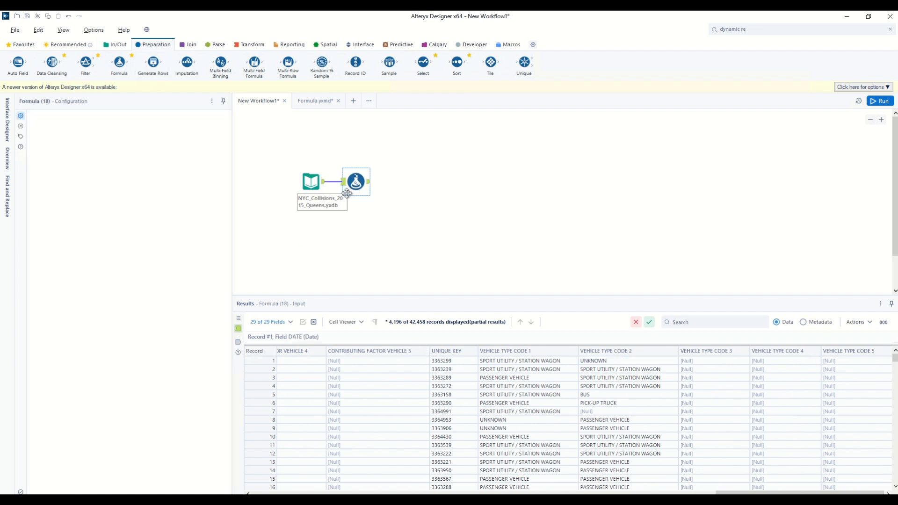
pyautogui.click(84, 124)
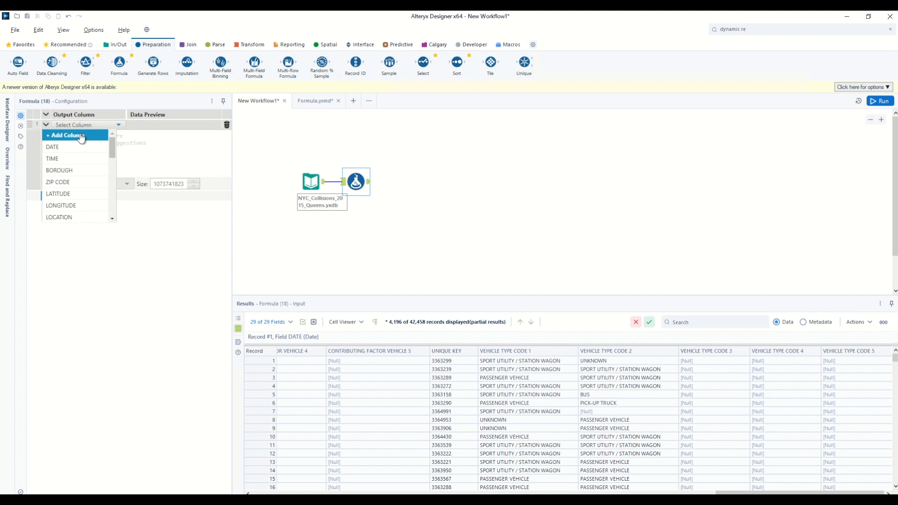
pyautogui.click(81, 136)
pyautogui.write('Concat')
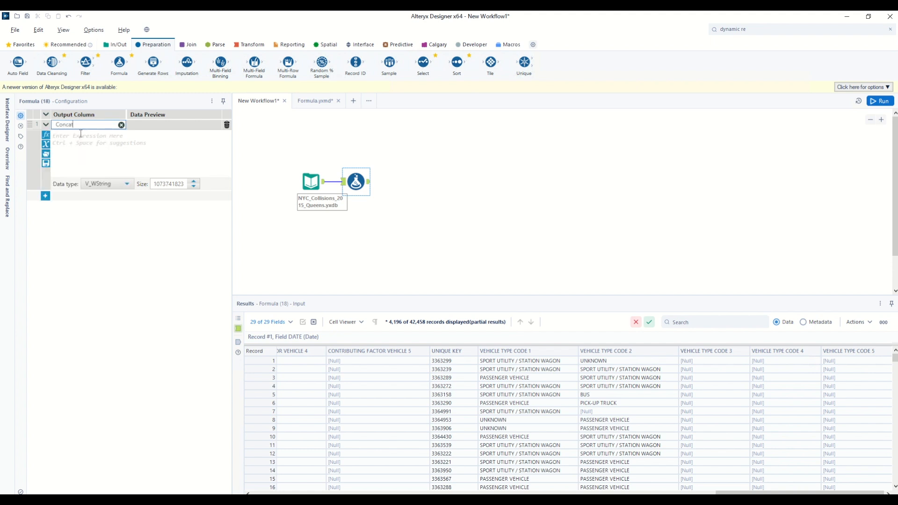
pyautogui.click(91, 156)
pyautogui.write('[')
pyautogui.scroll(-5, 91, 187)
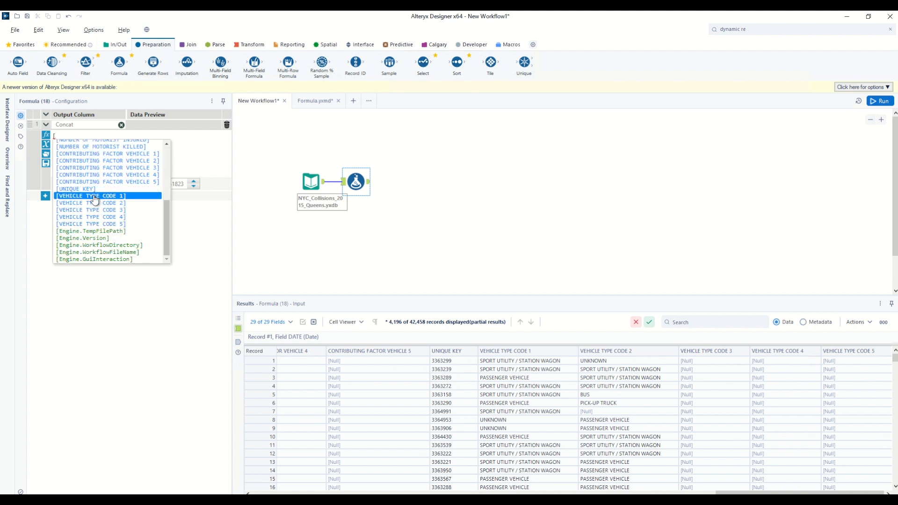
pyautogui.click(92, 196)
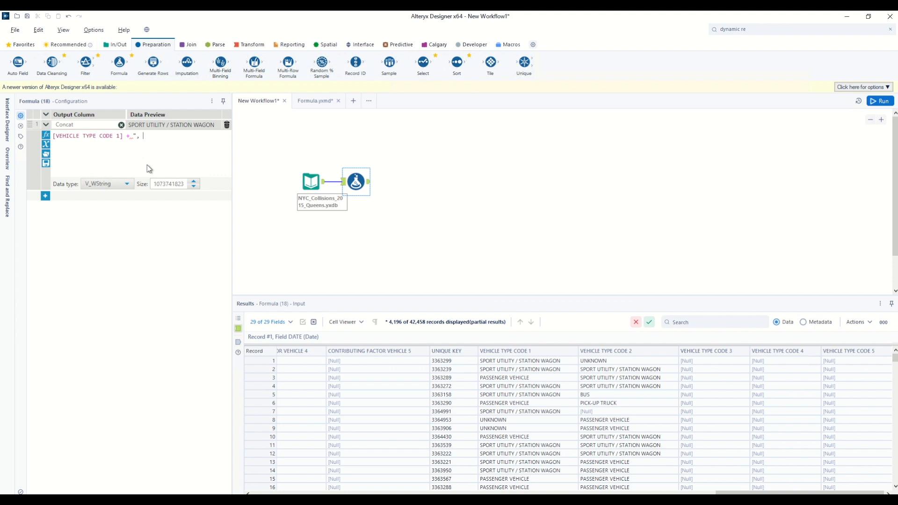
pyautogui.write('+ ", " + vehi')
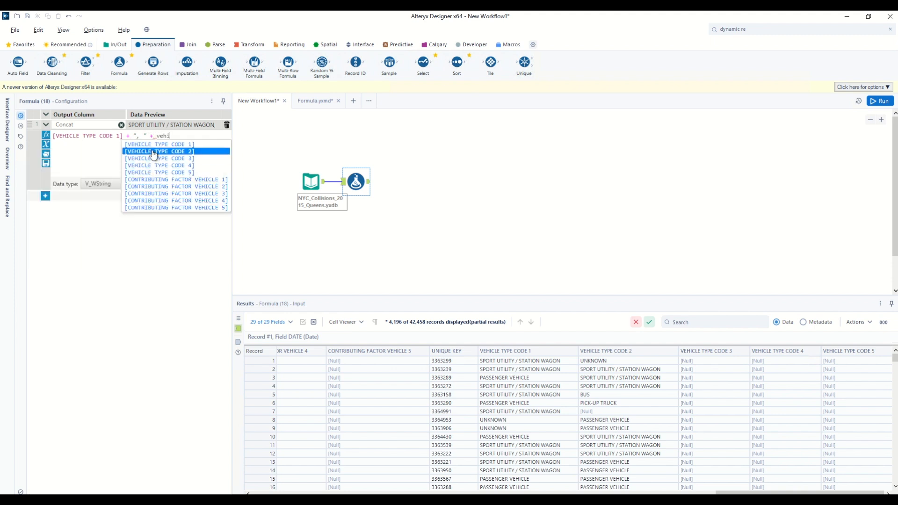
pyautogui.click(153, 152)
# - Run the workflow and examine the Concat column against the vehicle type code columns in the Formula output
pyautogui.click(882, 101)
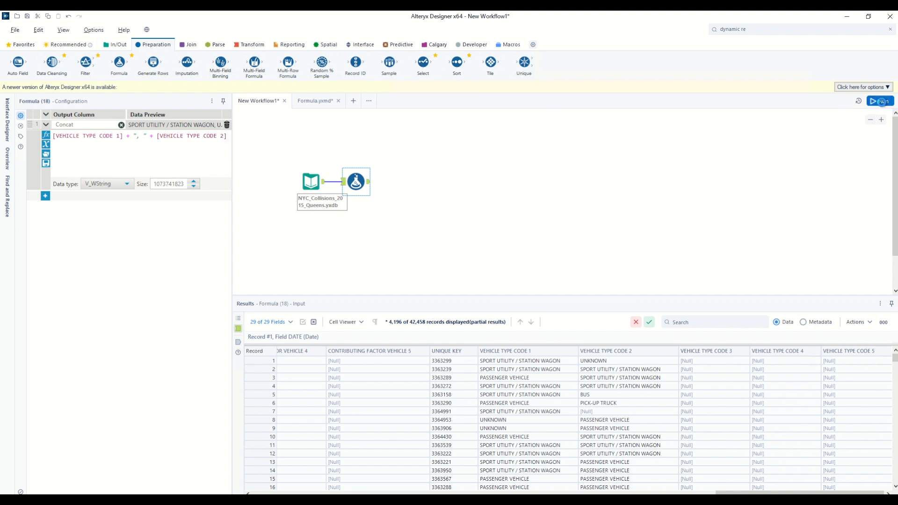
pyautogui.click(369, 183)
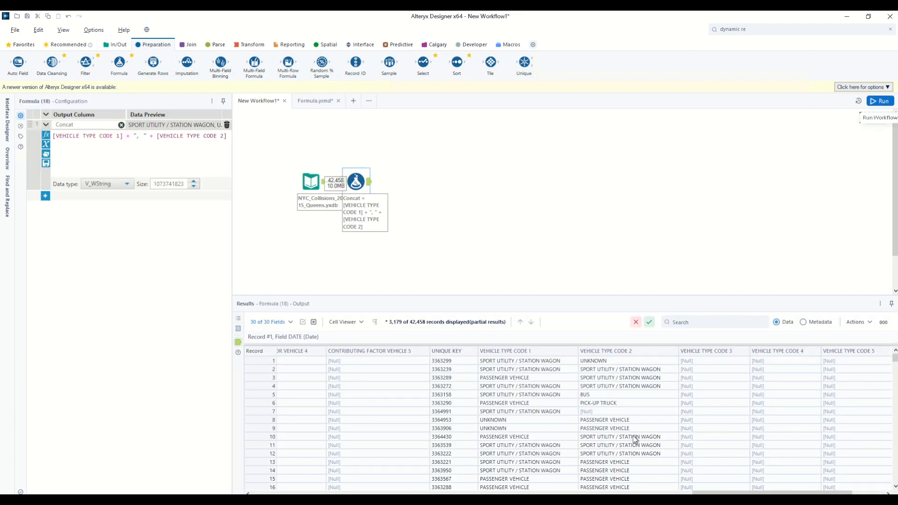
pyautogui.moveTo(696, 493); pyautogui.dragTo(729, 493)
pyautogui.click(800, 362)
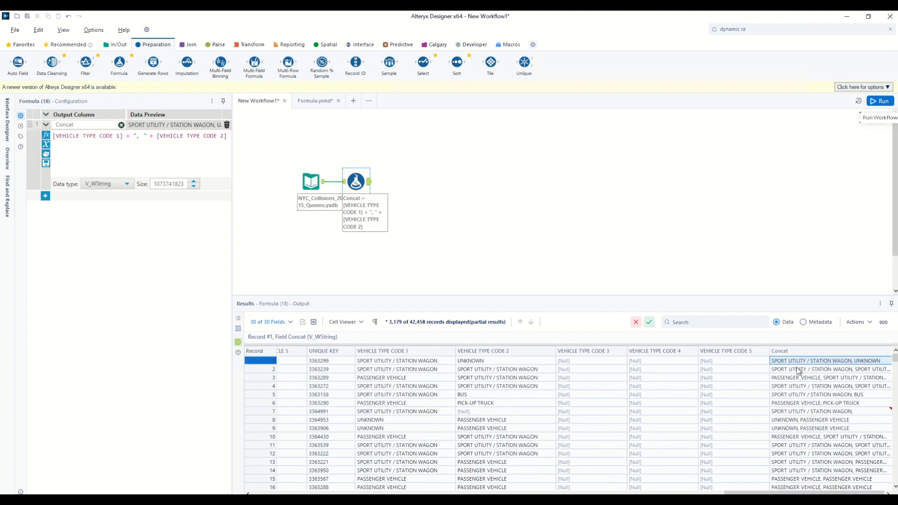
pyautogui.click(885, 412)
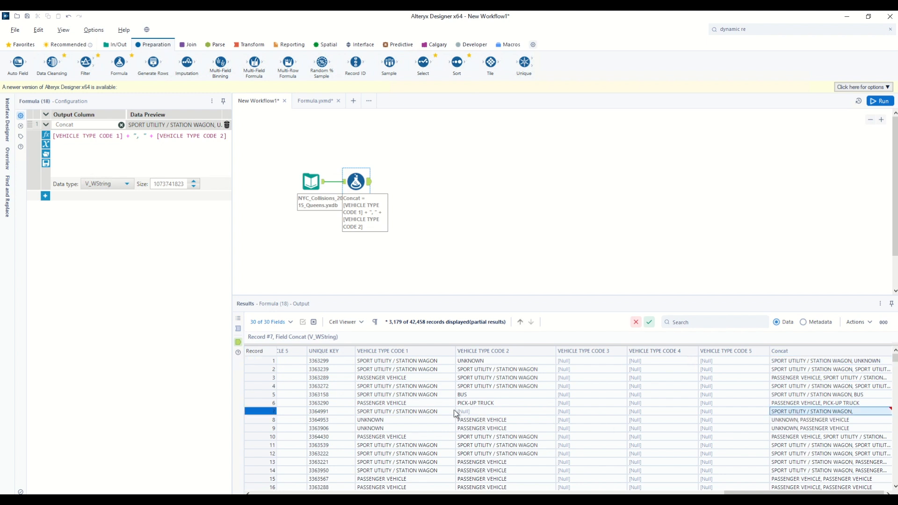
pyautogui.click(471, 411)
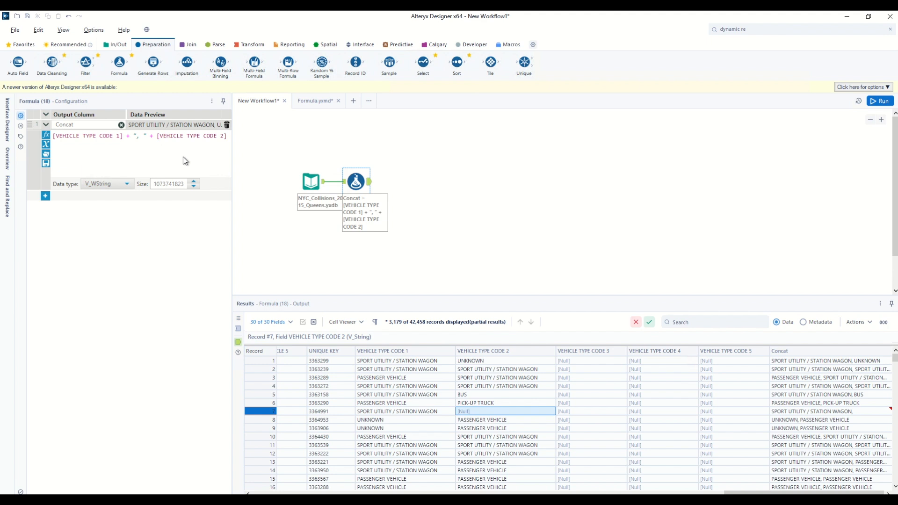
# - Add a Record ID tool after the Formula tool and connect a Transpose tool to its output
pyautogui.moveTo(356, 63); pyautogui.dragTo(401, 182)
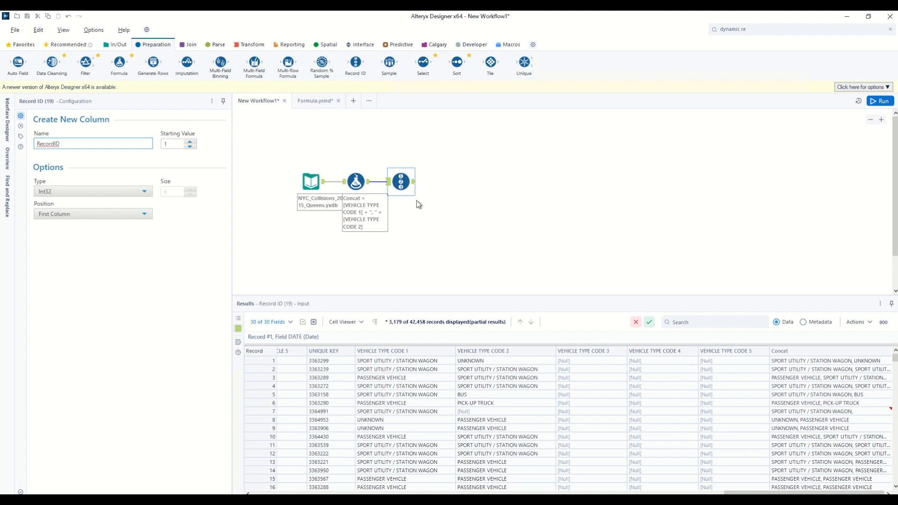
pyautogui.click(252, 46)
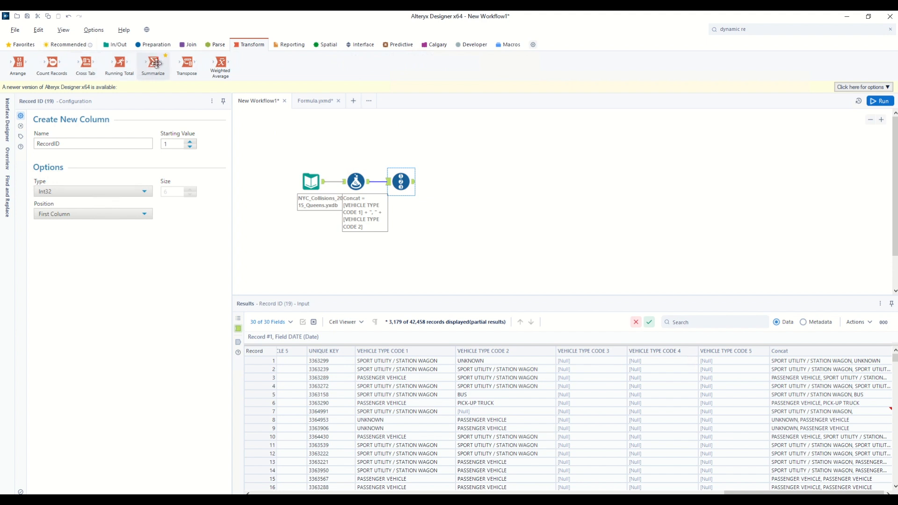
pyautogui.moveTo(187, 63); pyautogui.dragTo(452, 244)
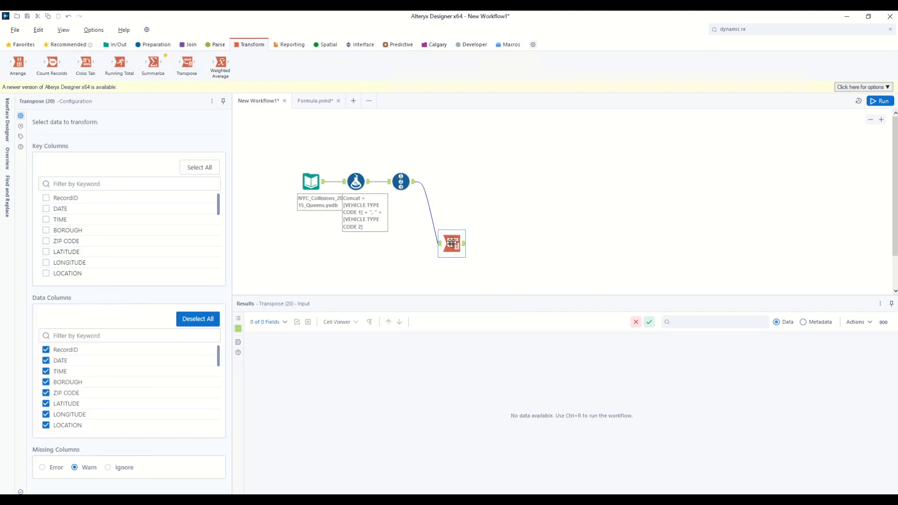
# - Configure the Transpose with RecordID as key column and only VEHICLE TYPE CODE 1 and VEHICLE TYPE CODE 2 as data columns
pyautogui.click(46, 198)
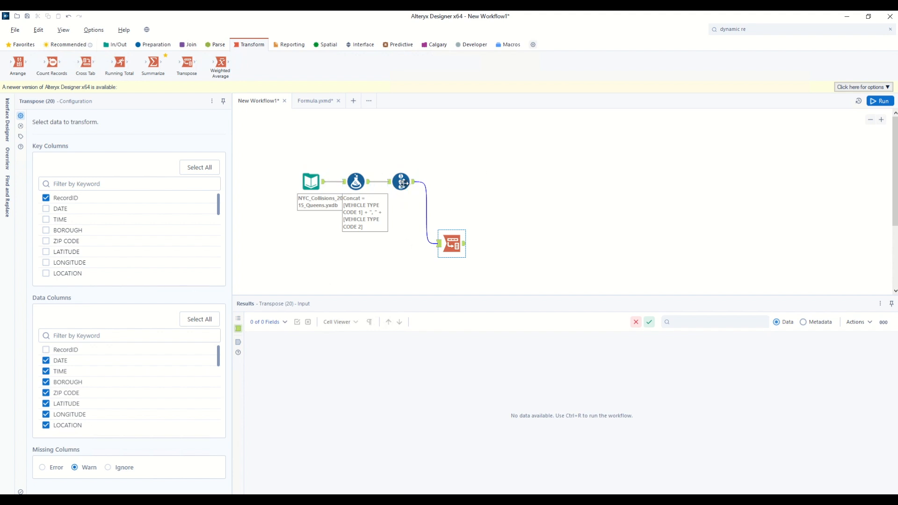
pyautogui.click(199, 320)
pyautogui.click(199, 320)
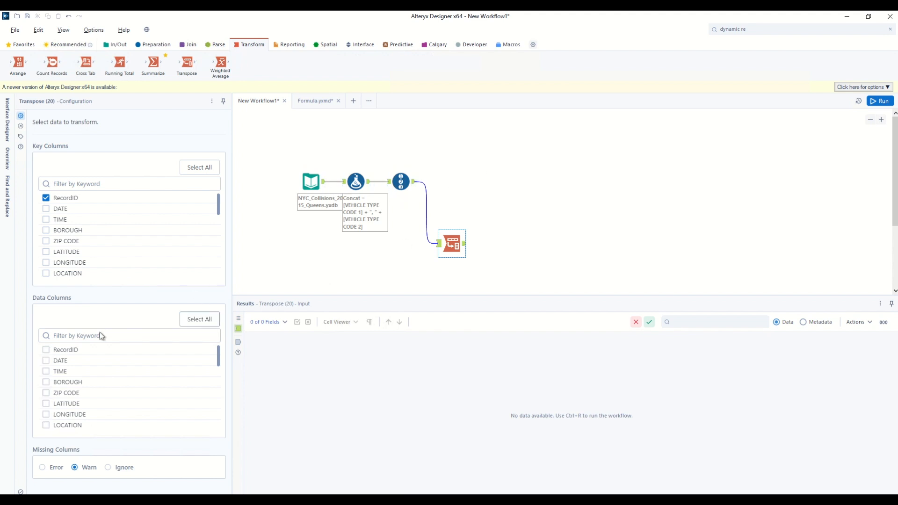
pyautogui.scroll(-10, 71, 386)
pyautogui.scroll(-2, 70, 386)
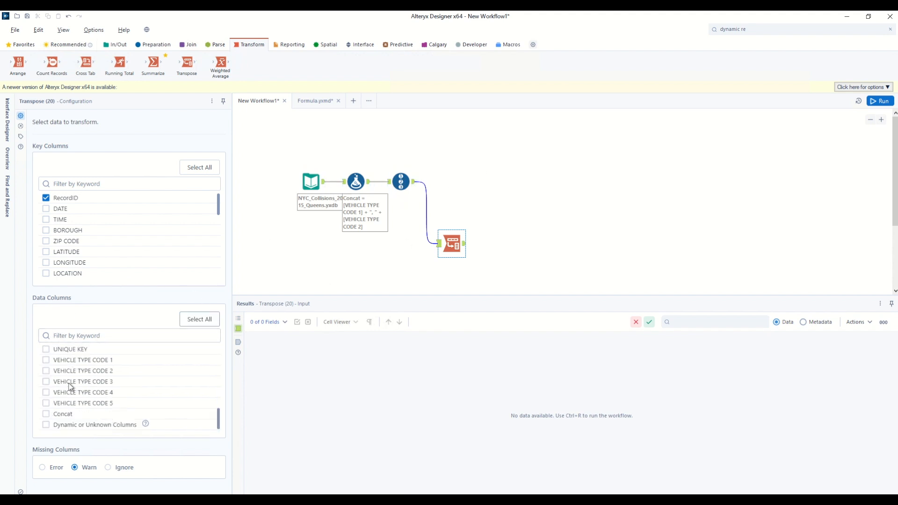
pyautogui.click(45, 360)
pyautogui.click(46, 371)
# - Run the workflow and examine the transposed RecordID, Name and Value rows
pyautogui.click(880, 101)
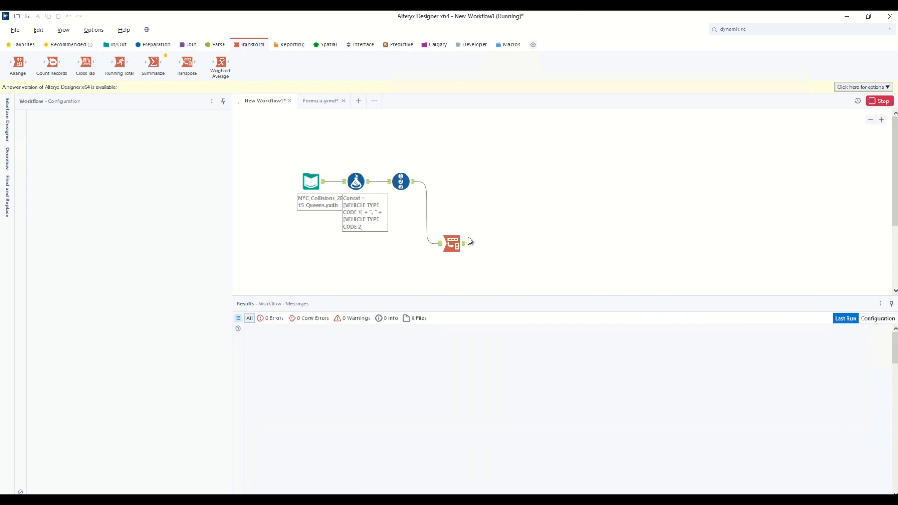
pyautogui.click(454, 244)
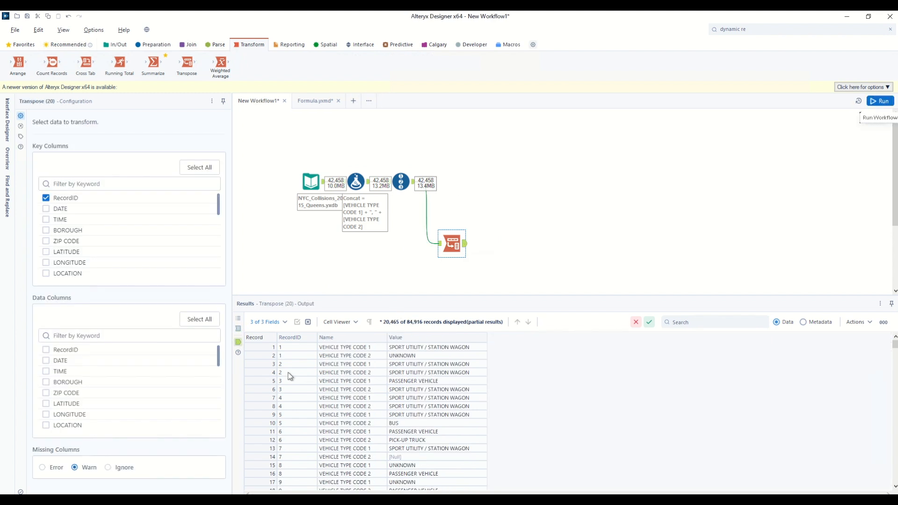
pyautogui.moveTo(291, 350); pyautogui.dragTo(292, 356)
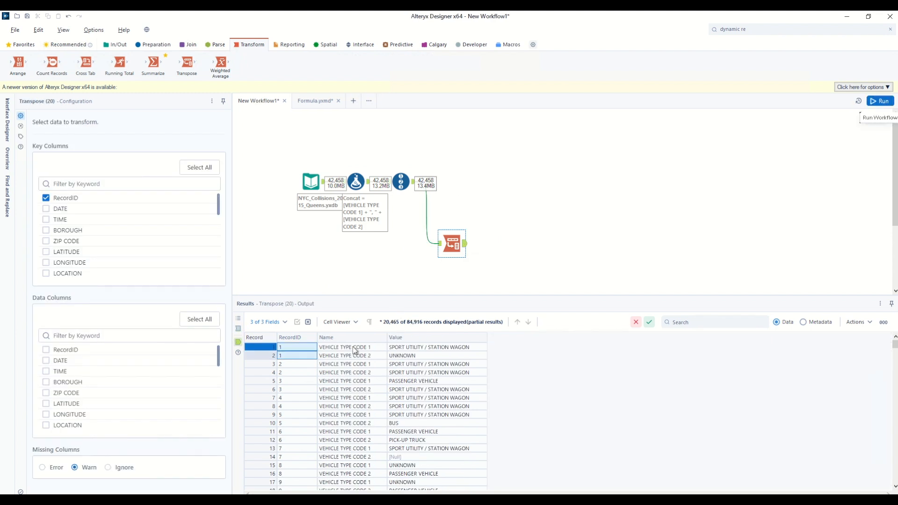
pyautogui.moveTo(410, 348); pyautogui.dragTo(411, 356)
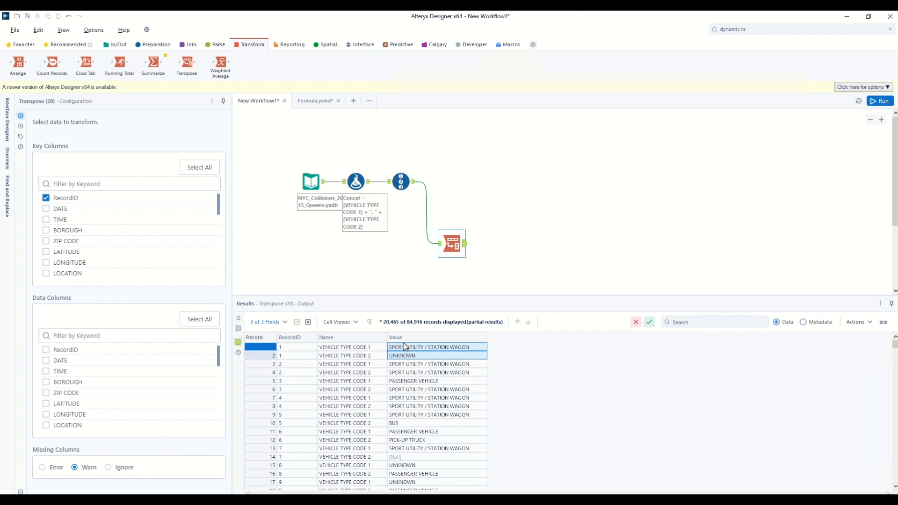
# - Add a Summarize tool after the Transpose, grouping by RecordID and concatenating the Value field
pyautogui.moveTo(152, 64); pyautogui.dragTo(496, 243)
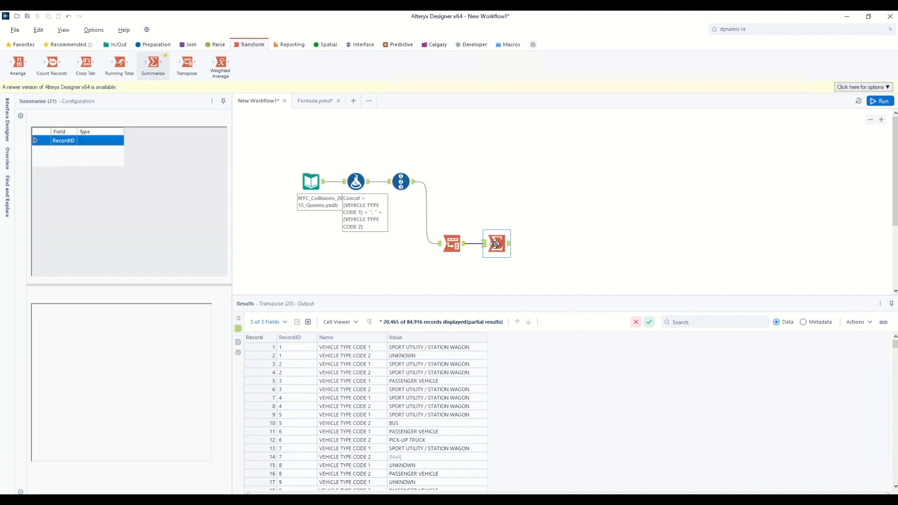
pyautogui.click(135, 295)
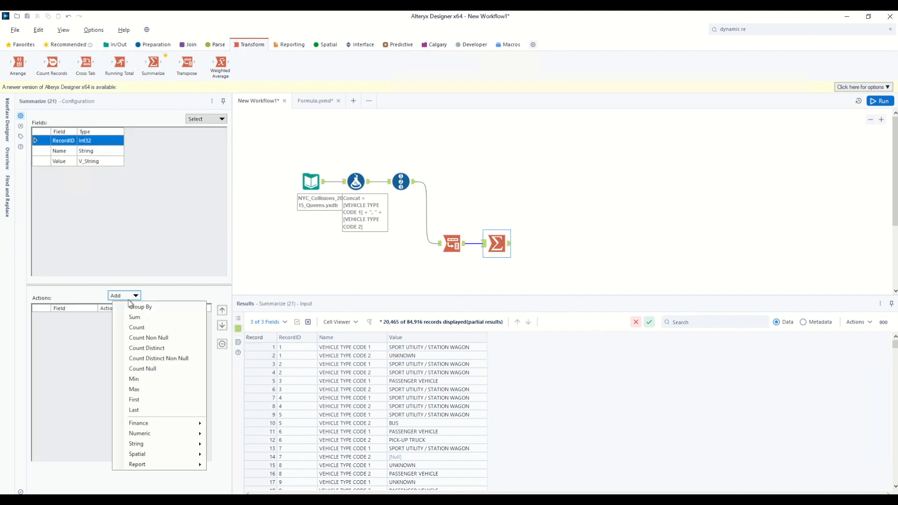
pyautogui.click(131, 306)
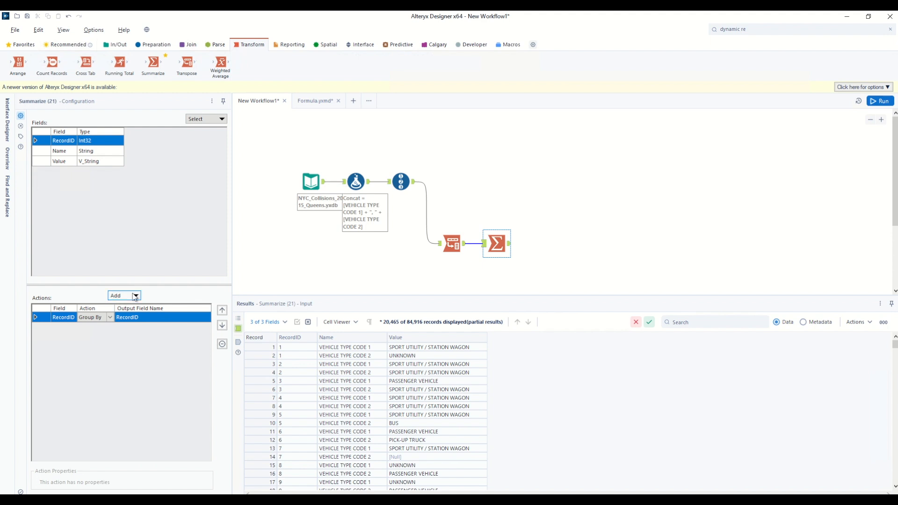
pyautogui.click(70, 164)
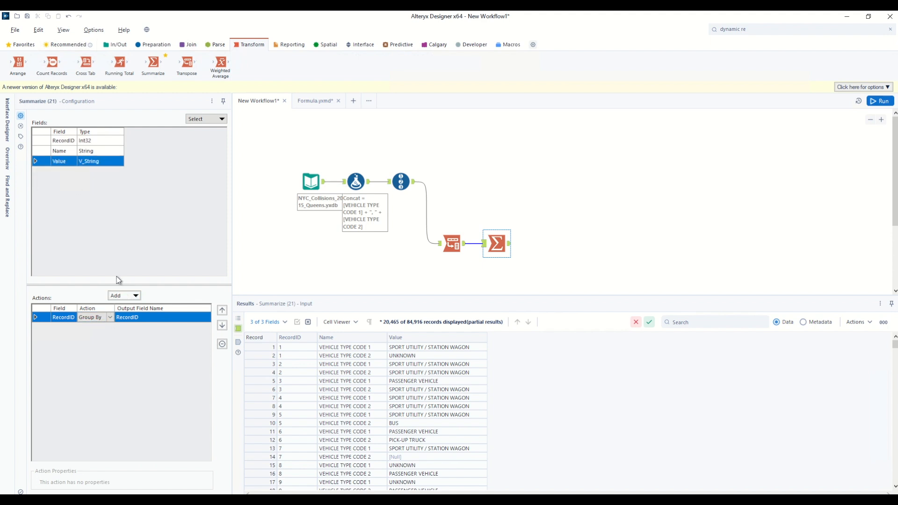
pyautogui.click(135, 295)
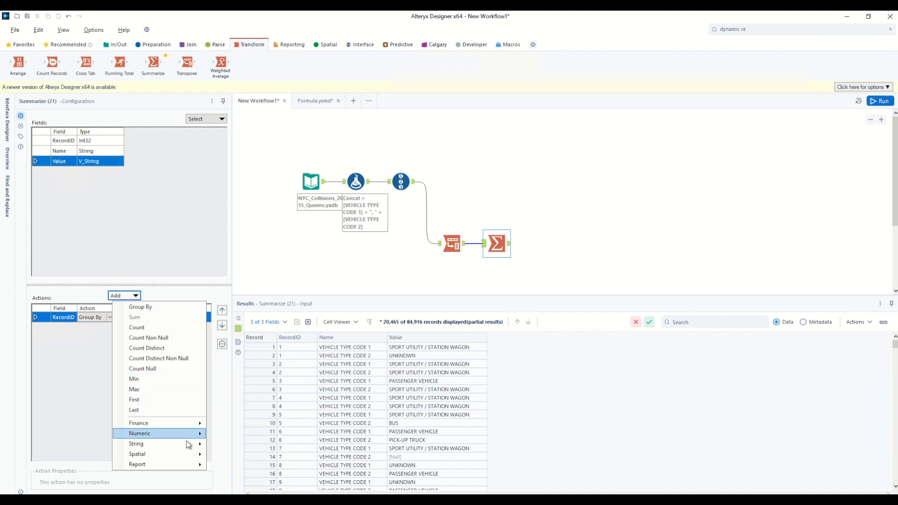
pyautogui.moveTo(195, 445)
pyautogui.click(236, 460)
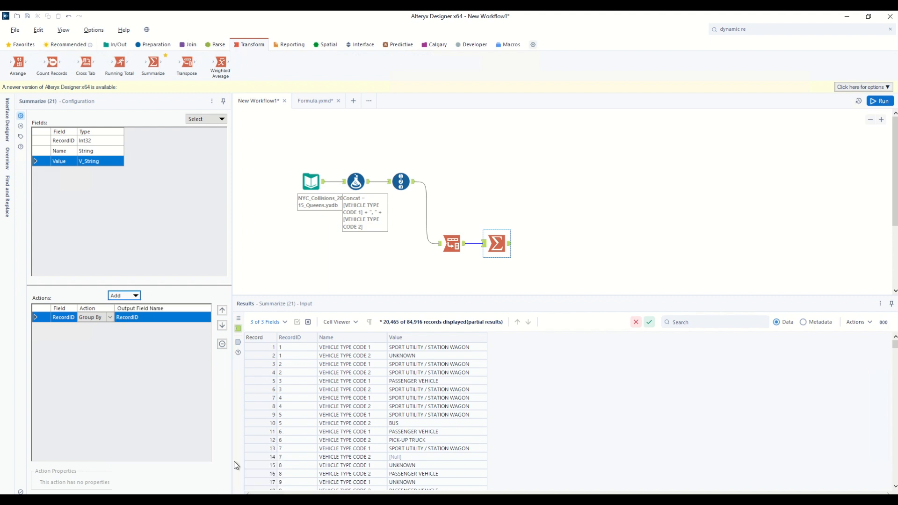
pyautogui.click(117, 479)
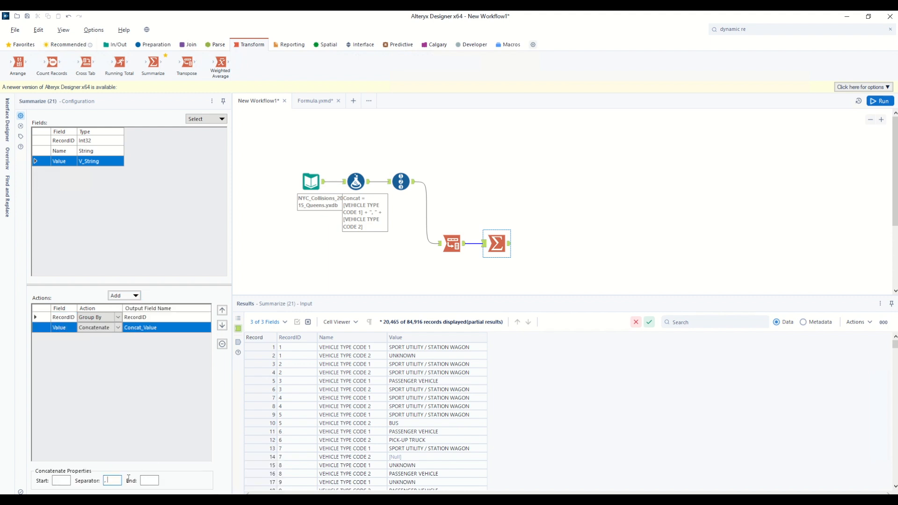
# - Run the workflow and examine the Concat_Value results per RecordID
pyautogui.click(881, 101)
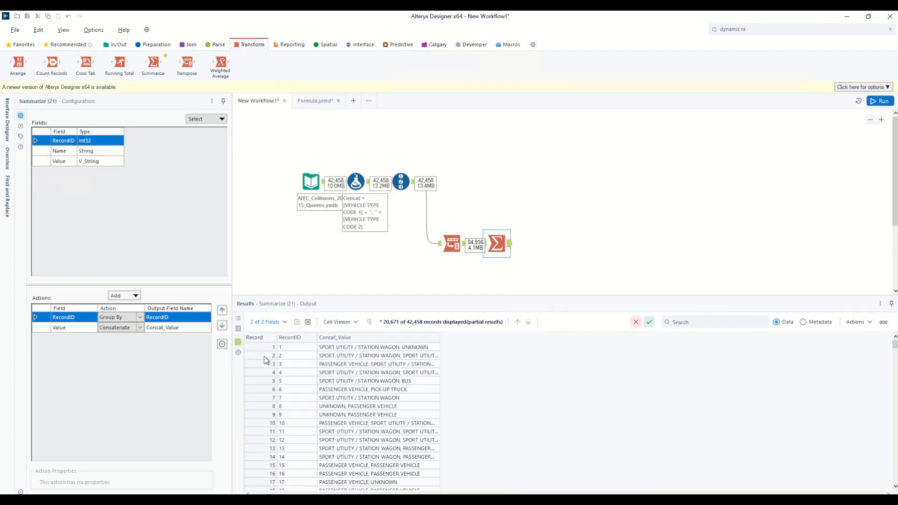
pyautogui.click(289, 348)
pyautogui.click(341, 348)
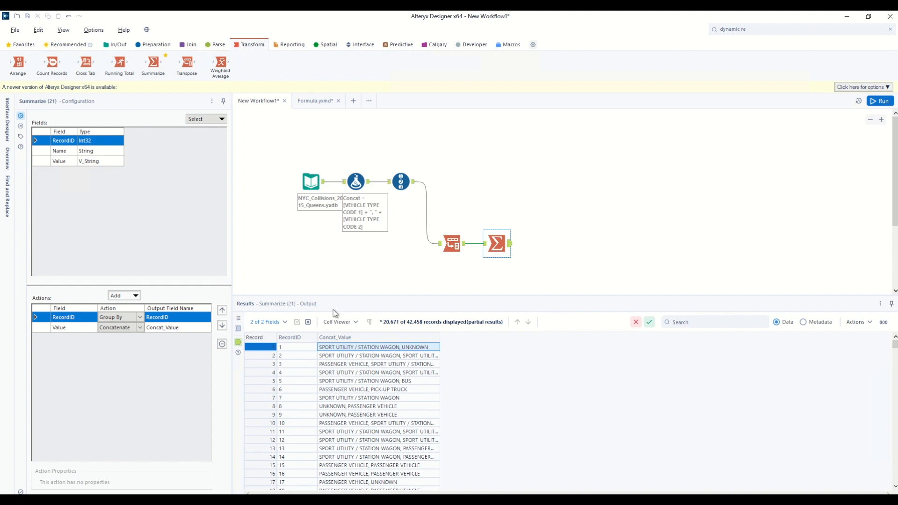
# - Add a Join tool combining the Record ID output with the Summarize output, joined on RecordID
pyautogui.click(188, 44)
pyautogui.moveTo(119, 63); pyautogui.dragTo(543, 203)
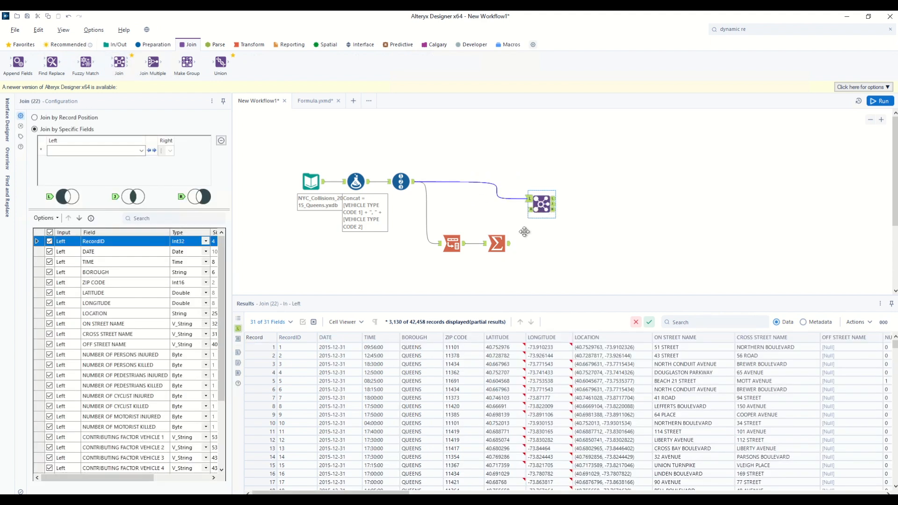
pyautogui.moveTo(509, 243); pyautogui.dragTo(536, 196)
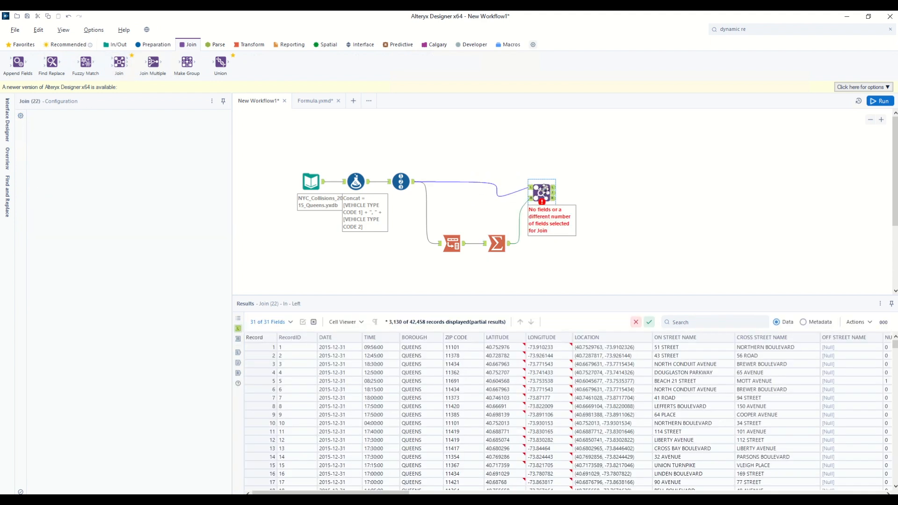
pyautogui.click(141, 150)
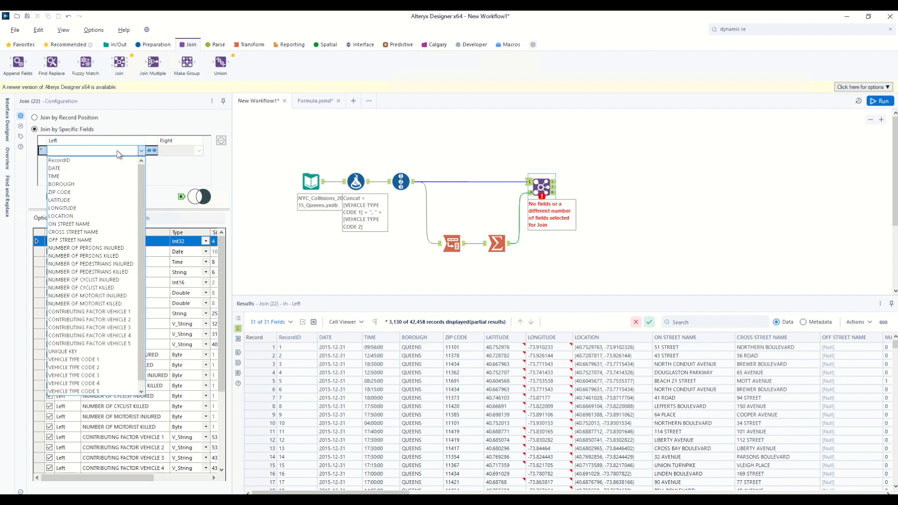
pyautogui.click(70, 162)
pyautogui.scroll(-4, 120, 310)
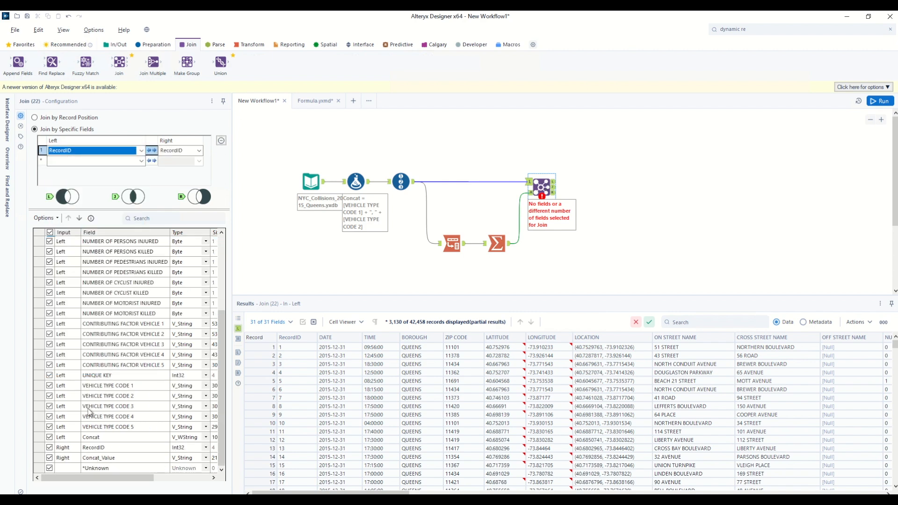
# - Exclude the right-side RecordID from the Join output, run the workflow, and compare the Concat and Concat_Value columns
pyautogui.click(49, 448)
pyautogui.click(879, 101)
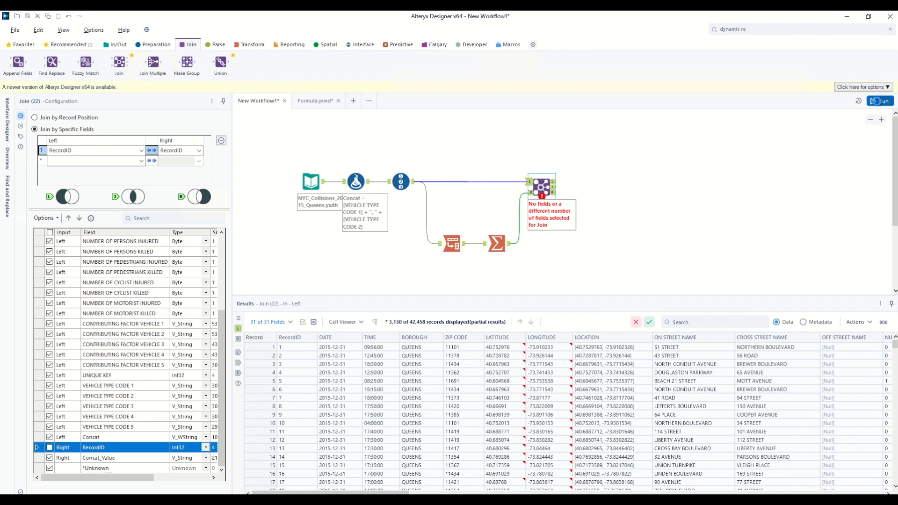
pyautogui.click(554, 190)
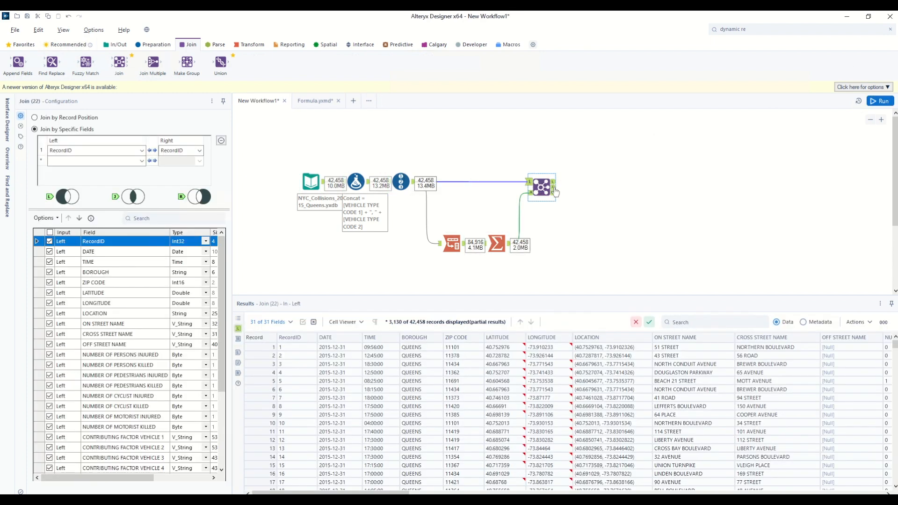
pyautogui.click(554, 188)
pyautogui.moveTo(384, 492); pyautogui.dragTo(874, 492)
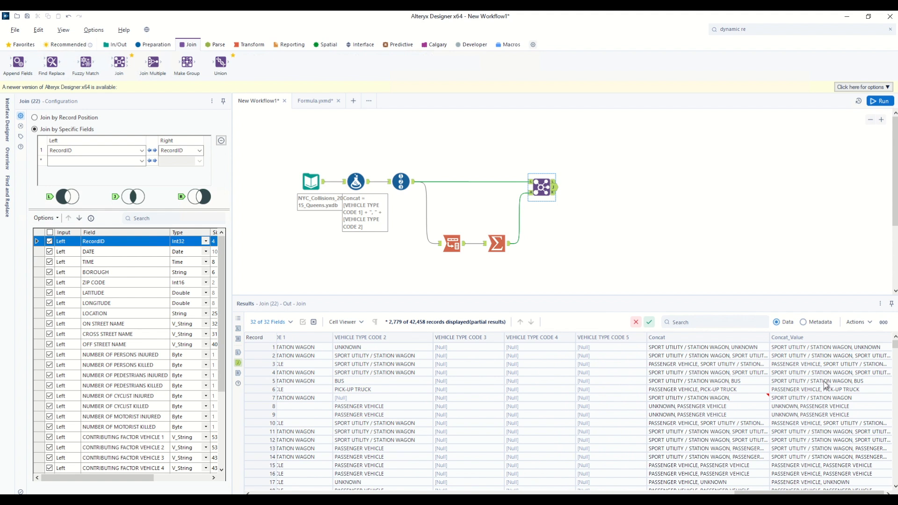
pyautogui.scroll(-1, 542, 162)
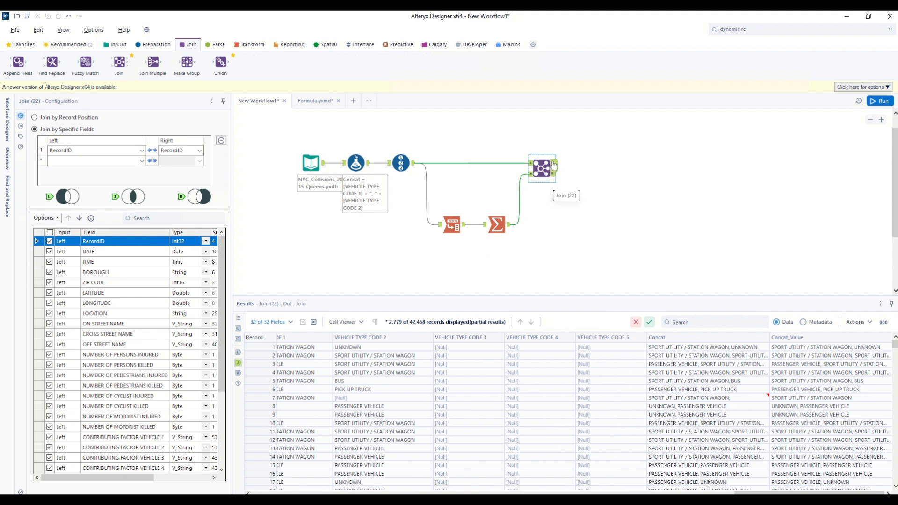
# - Add a Union tool after the Join, followed by a Sort tool ordering records by RecordID ascending
pyautogui.moveTo(220, 62); pyautogui.dragTo(574, 169)
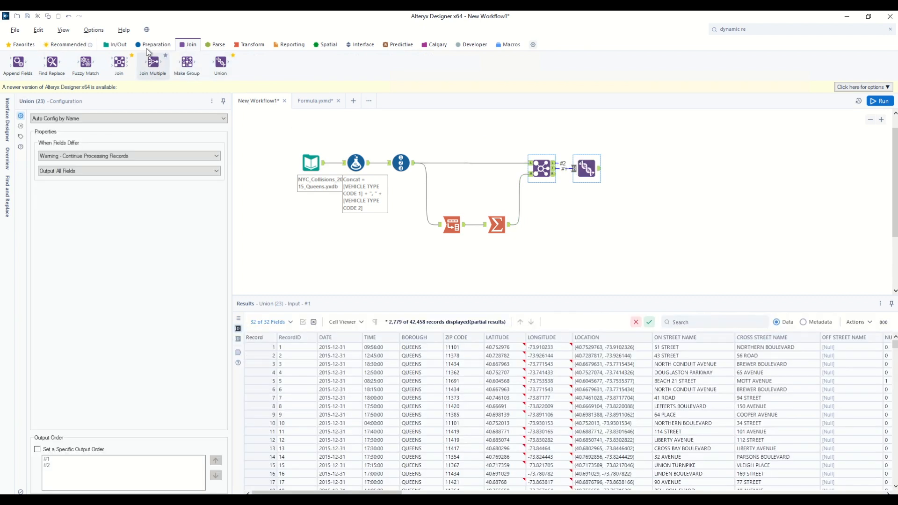
pyautogui.click(151, 47)
pyautogui.moveTo(457, 63); pyautogui.dragTo(631, 169)
pyautogui.click(90, 145)
pyautogui.click(89, 143)
pyautogui.click(74, 153)
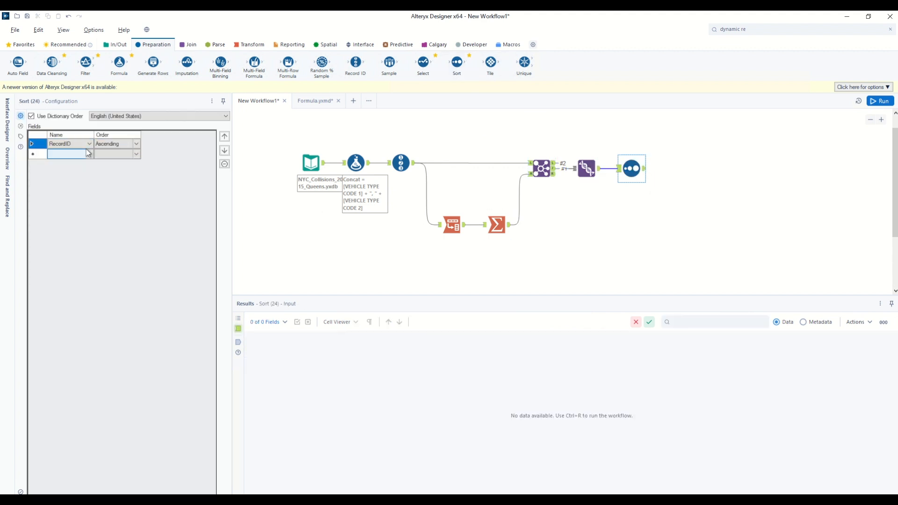
# - Add a Select tool after the Sort, run the workflow, and inspect Concat against Concat_Value in the output
pyautogui.moveTo(423, 63); pyautogui.dragTo(671, 170)
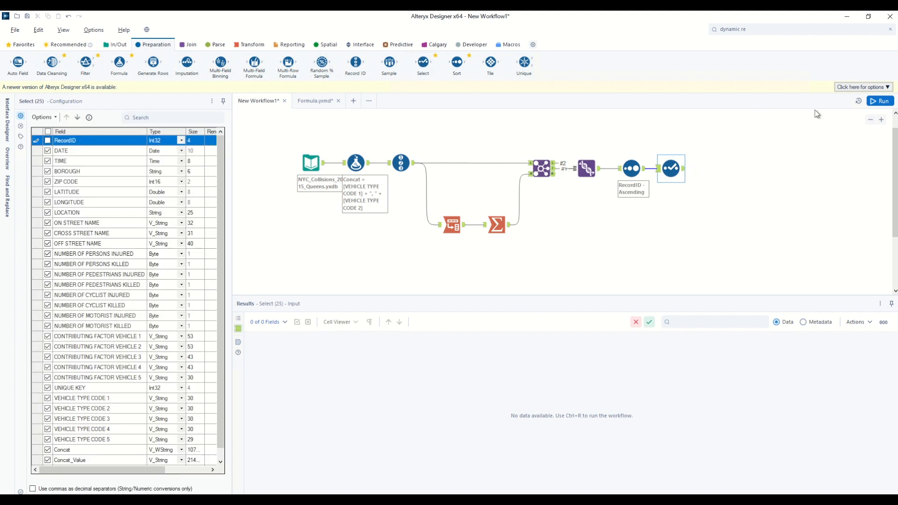
pyautogui.click(881, 101)
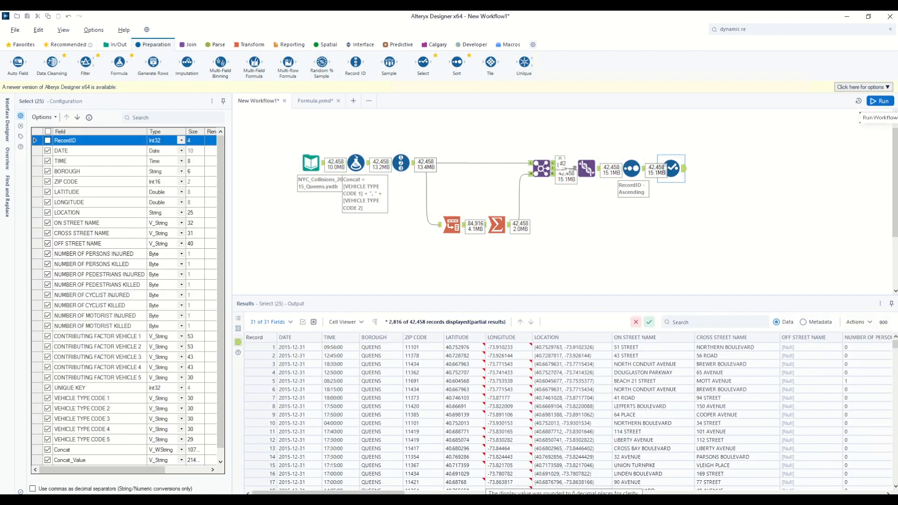
pyautogui.moveTo(328, 493); pyautogui.dragTo(878, 488)
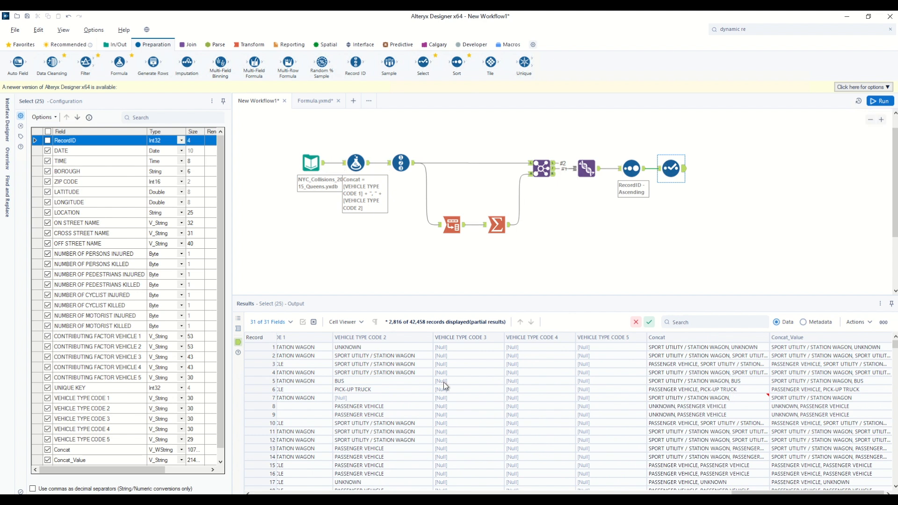
pyautogui.click(750, 398)
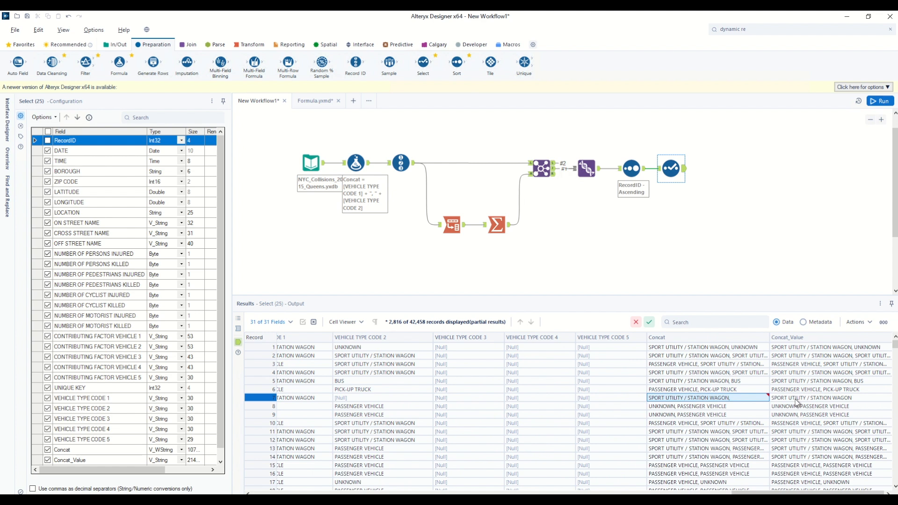
pyautogui.click(828, 398)
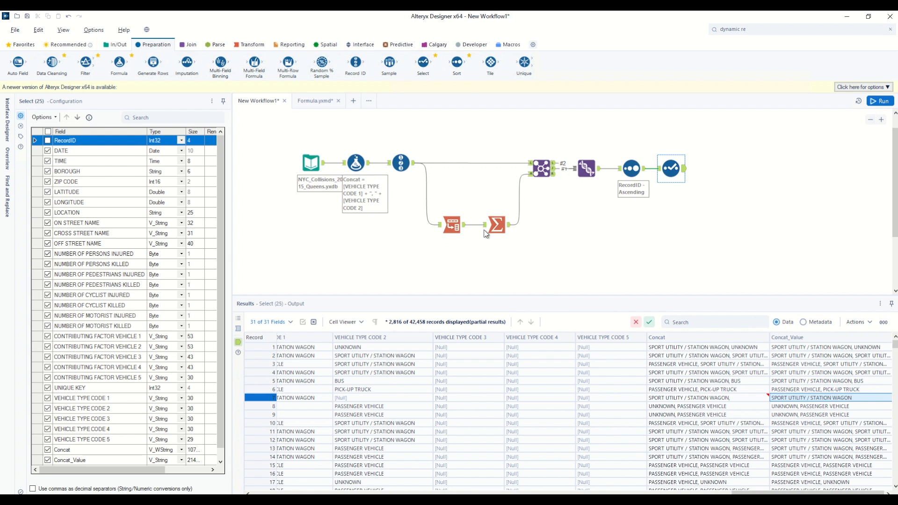
# - Add VEHICLE TYPE CODE 3, 4 and 5 as data columns in the Transpose tool and run the workflow
pyautogui.click(451, 226)
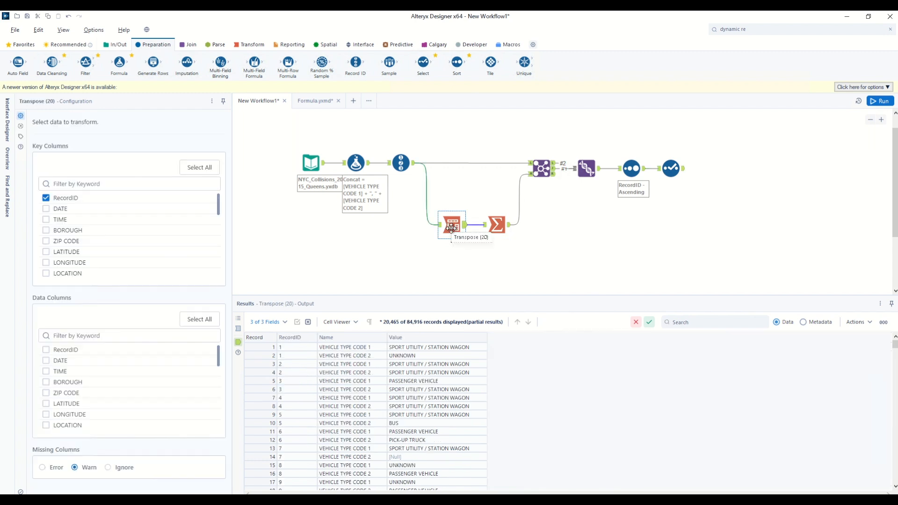
pyautogui.scroll(-6, 60, 397)
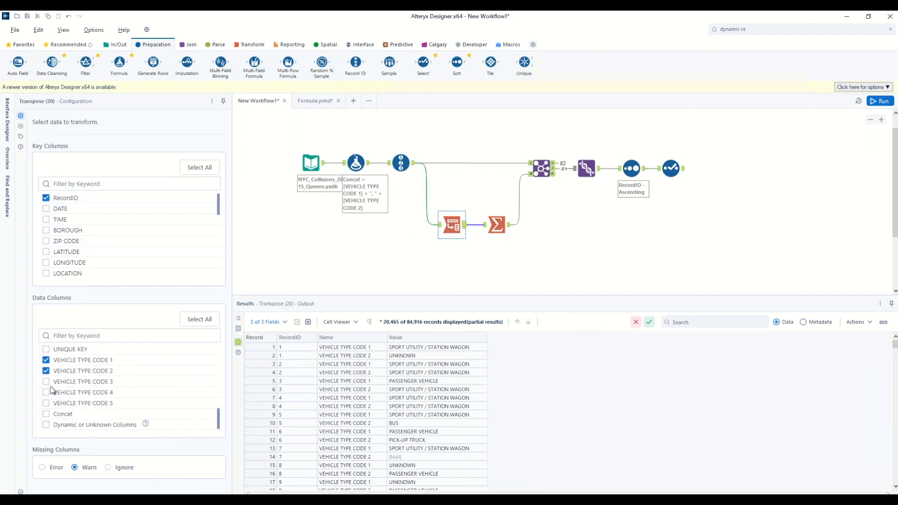
pyautogui.click(46, 382)
pyautogui.click(45, 393)
pyautogui.click(45, 403)
pyautogui.click(880, 101)
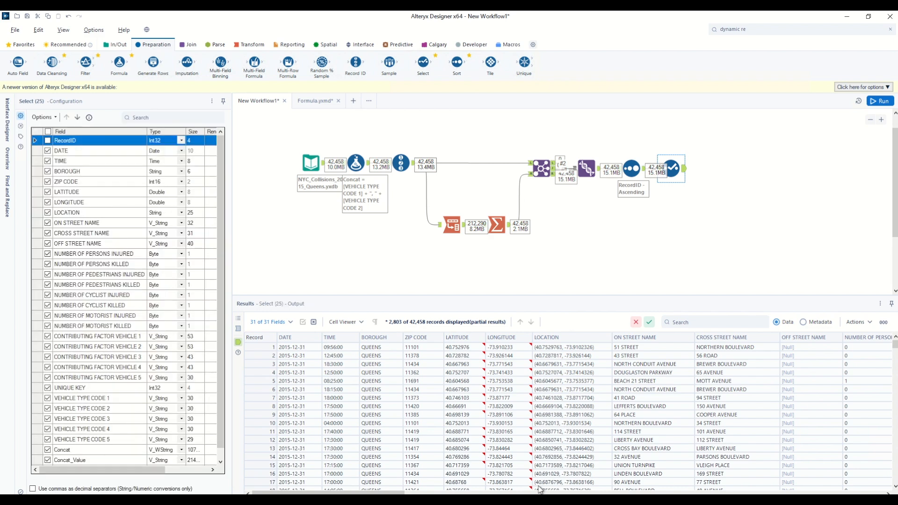
# - Examine the Concat and Concat_Value columns in the final output, expanding a record's Concat_Value cell to read it fully
pyautogui.moveTo(393, 492); pyautogui.dragTo(882, 465)
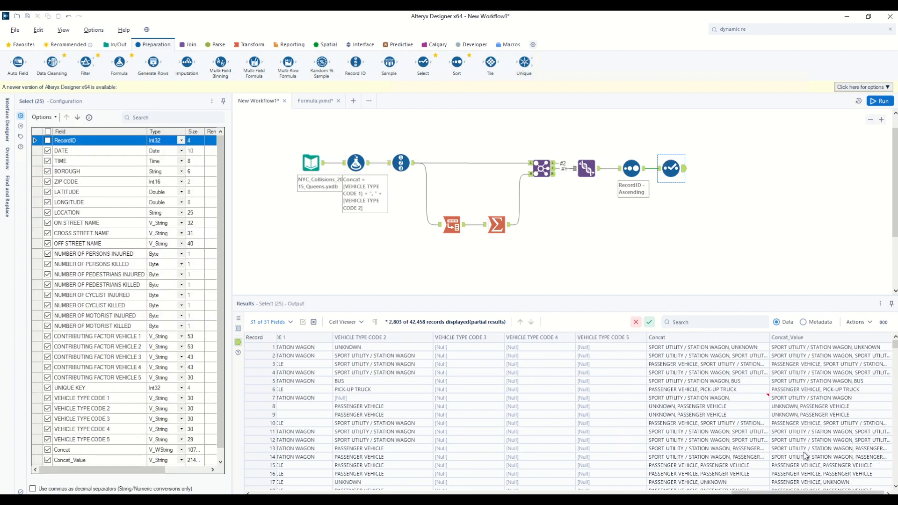
pyautogui.scroll(-3, 537, 428)
pyautogui.scroll(-2, 534, 428)
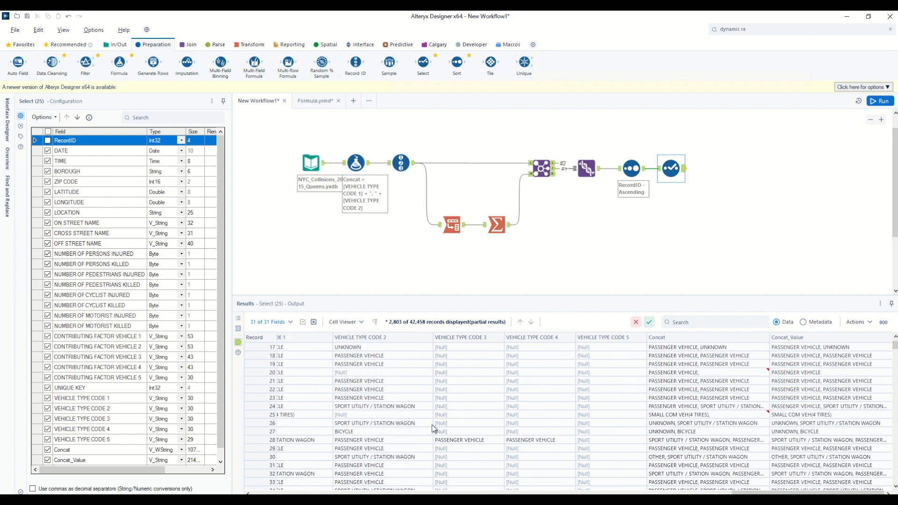
pyautogui.click(395, 440)
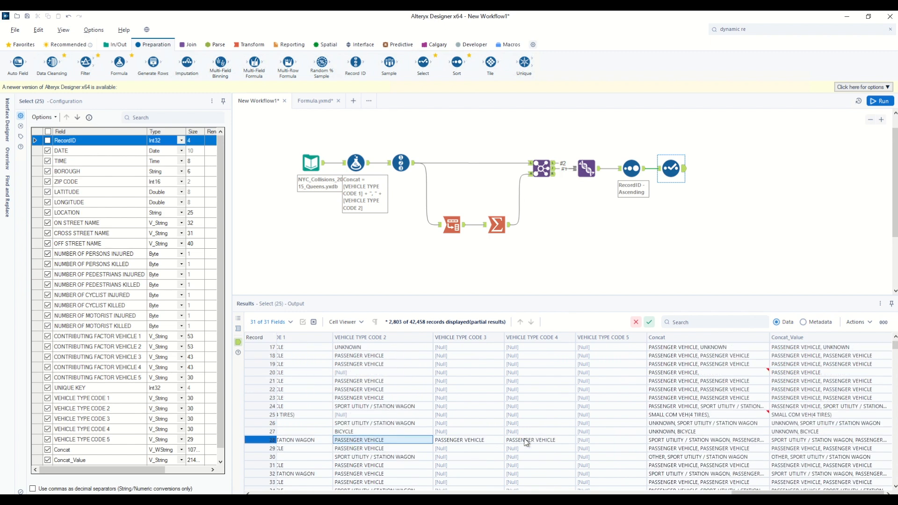
pyautogui.click(805, 441)
pyautogui.moveTo(361, 343); pyautogui.dragTo(346, 377)
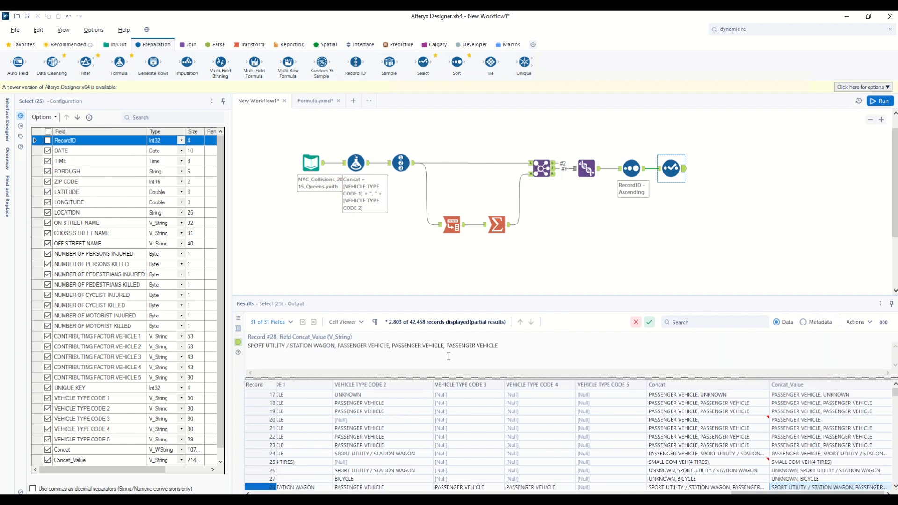